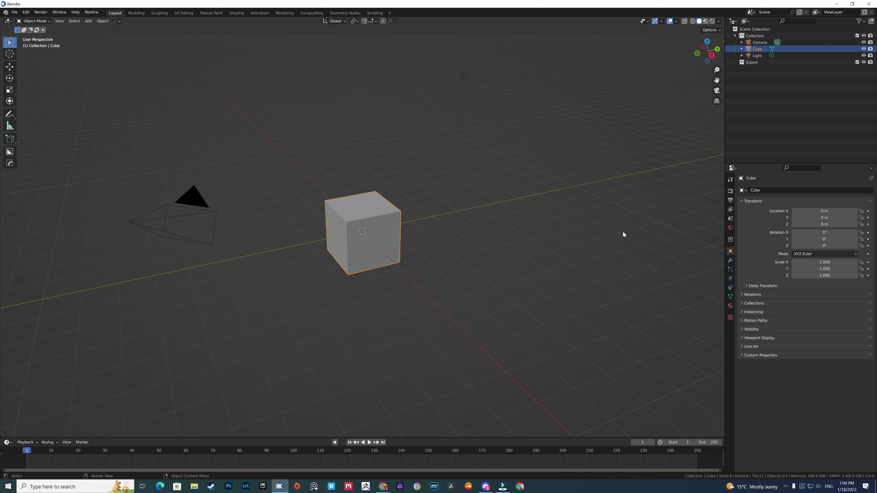
# Open the viewport sidebar to show the Cube's transform values, including its 2 m dimensions.
pyautogui.press('n')
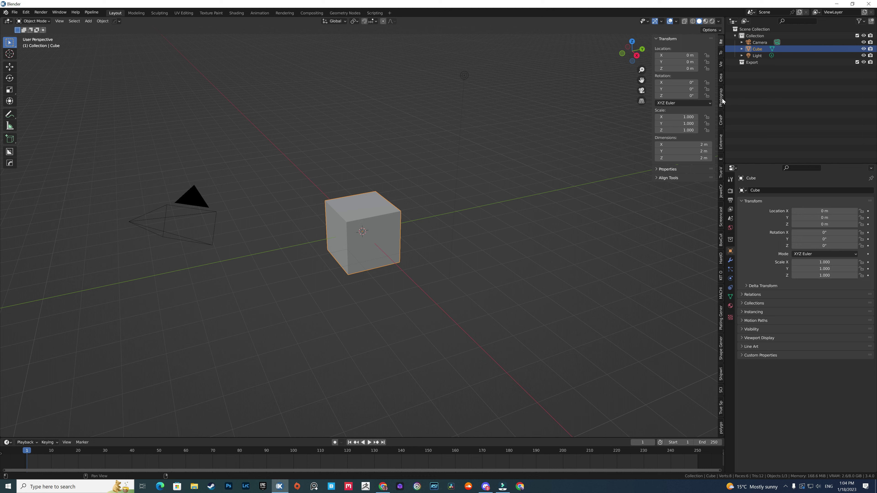
pyautogui.click(14, 12)
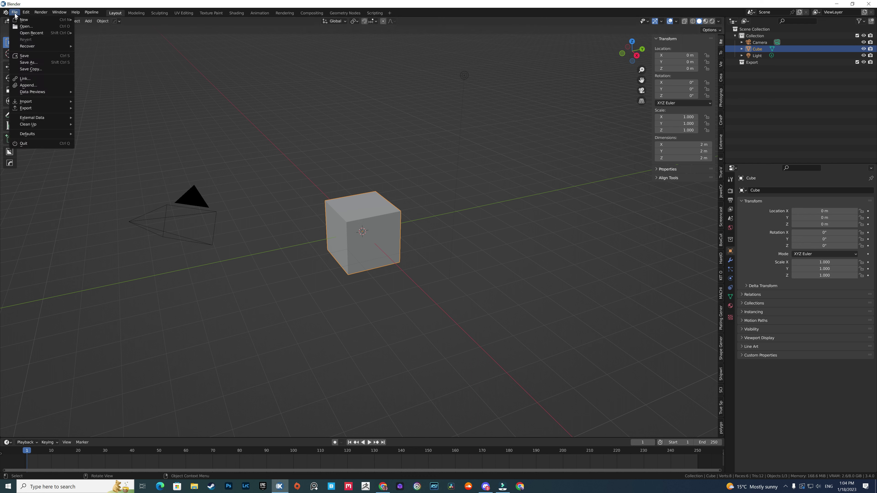
pyautogui.moveTo(25, 12)
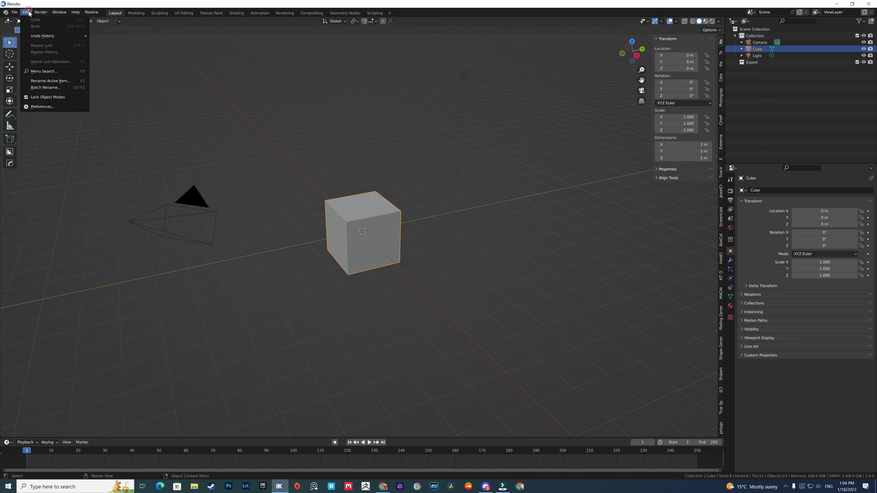
pyautogui.click(50, 107)
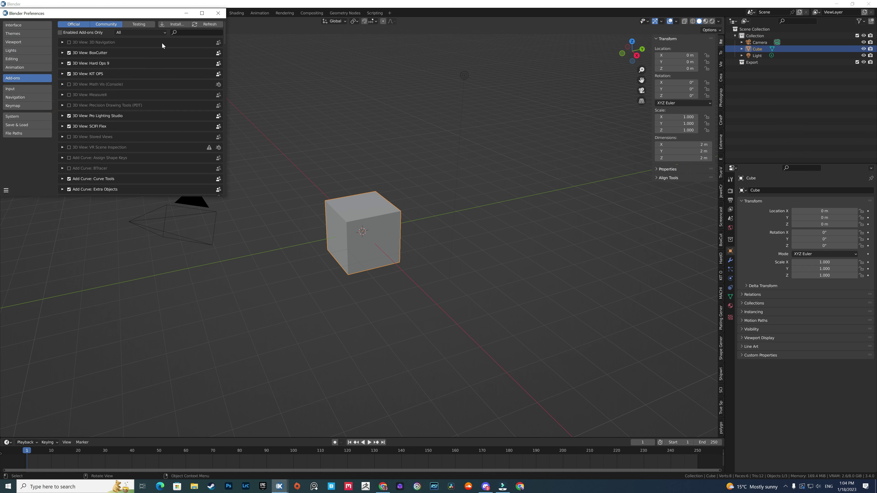
pyautogui.write('photo')
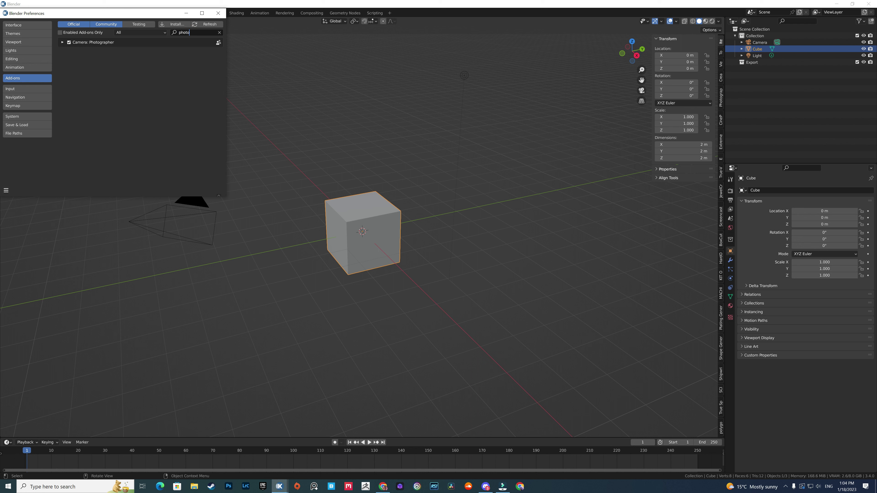
pyautogui.click(62, 42)
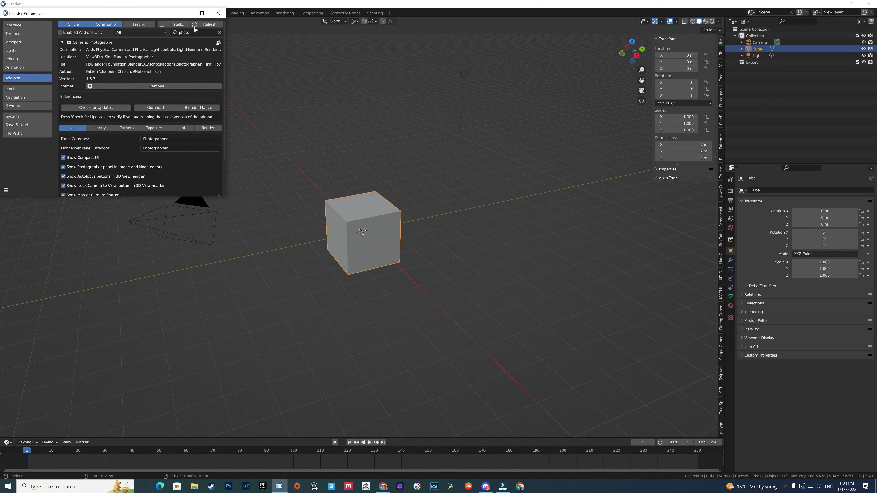
pyautogui.click(218, 14)
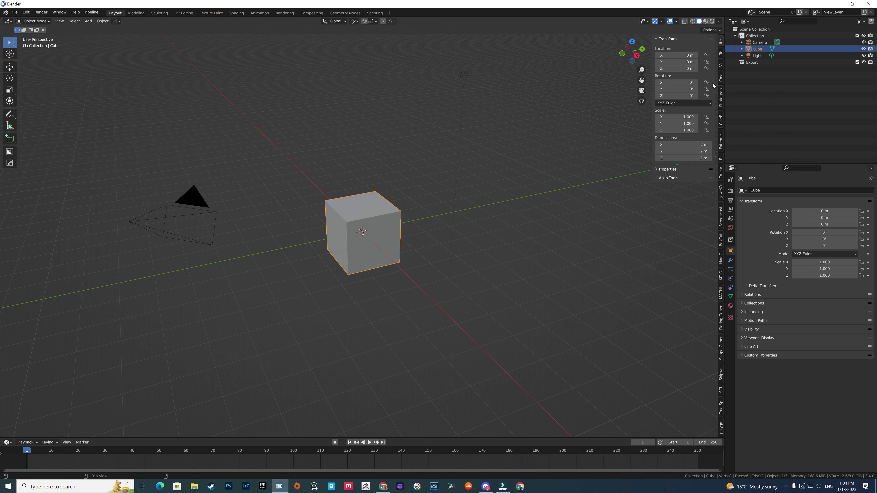
# Show the Photographer camera and light mixer sidebar panels, then the World properties.
pyautogui.click(721, 99)
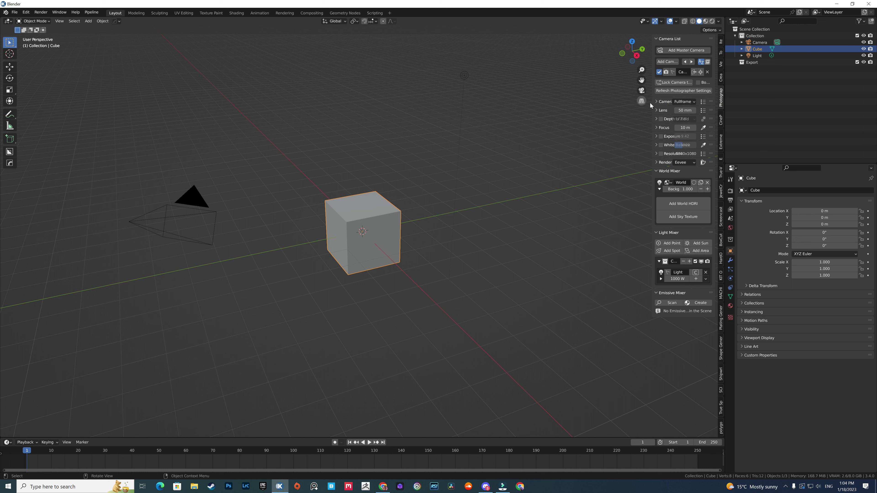
pyautogui.click(657, 102)
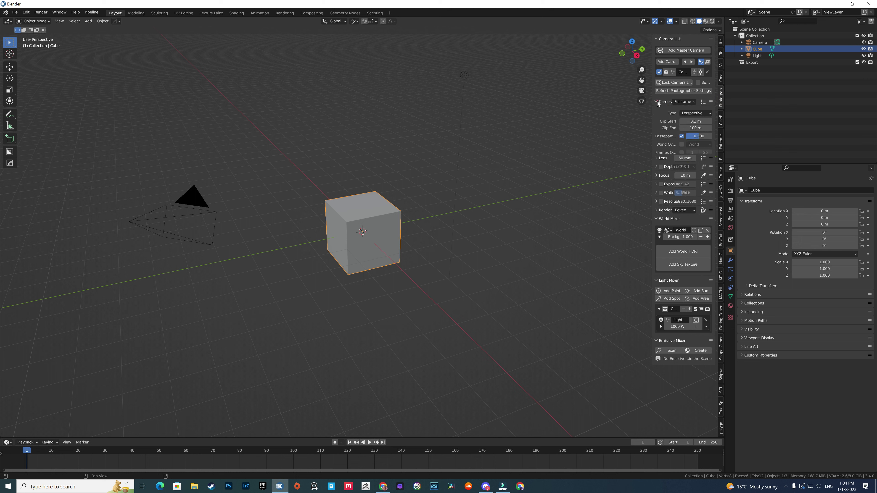
pyautogui.click(657, 102)
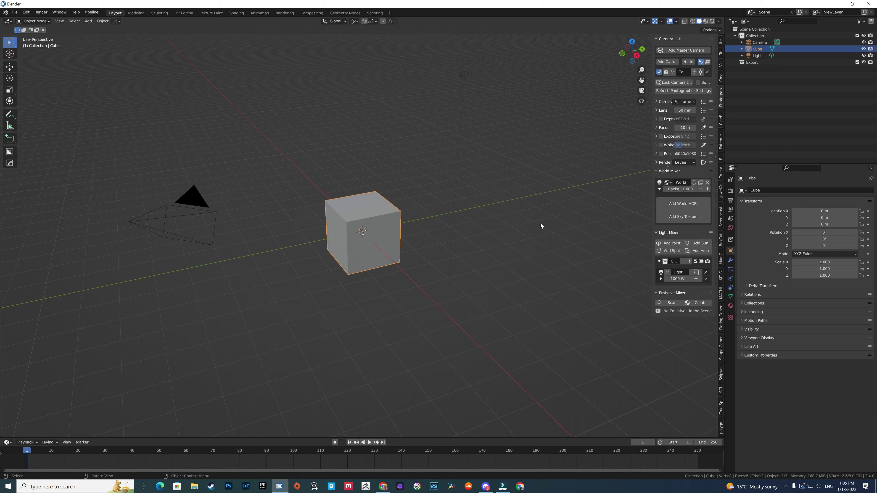
pyautogui.click(730, 229)
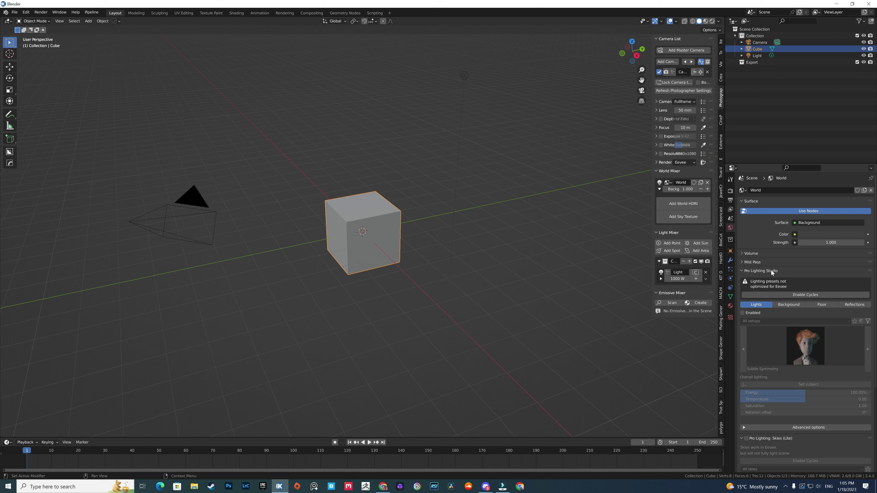
# Switch the render engine to Cycles and view the scene through the camera.
pyautogui.click(792, 295)
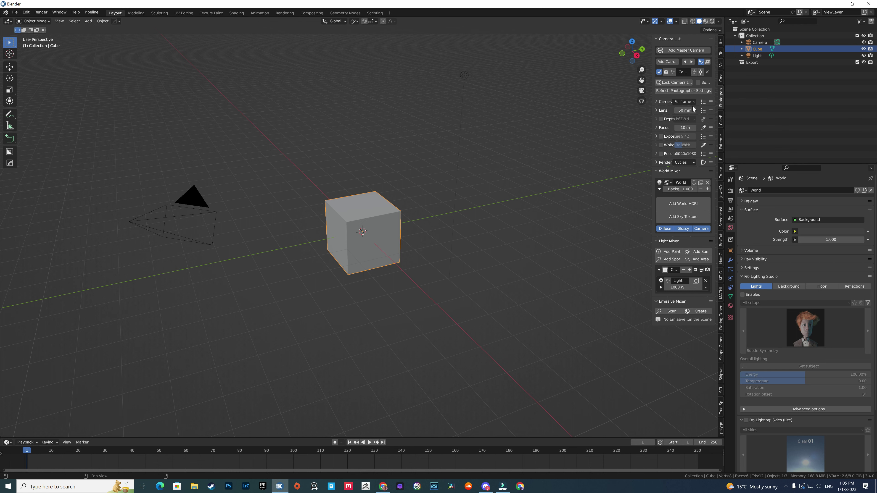
pyautogui.click(666, 72)
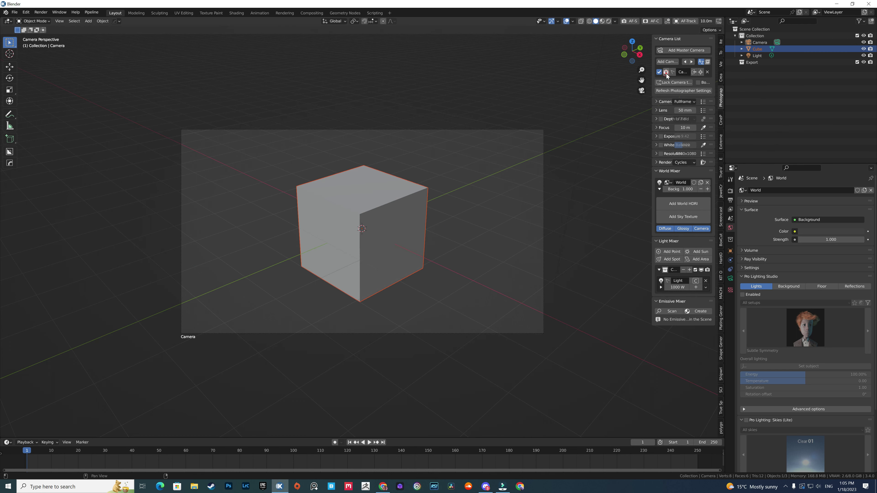
pyautogui.hotkey('shift', 'a')
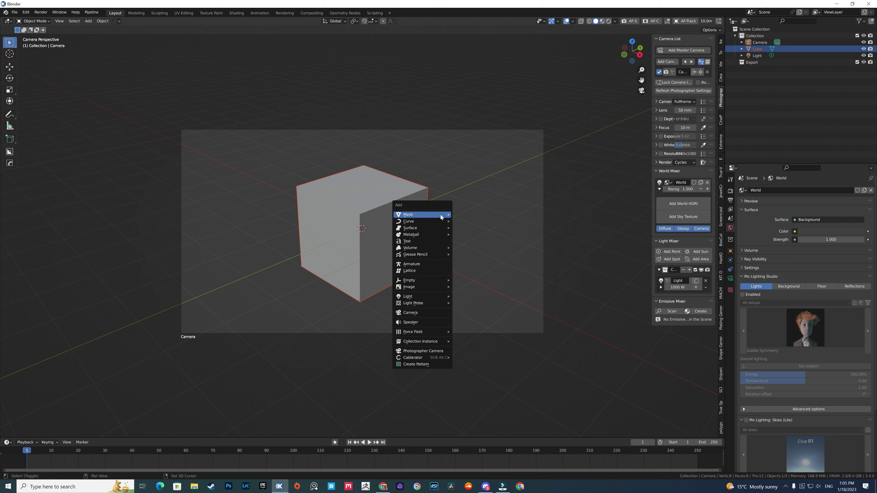
# Add a plane scaled by 10, lower it under the cube as a floor, and preview in Rendered shading.
pyautogui.moveTo(440, 214)
pyautogui.click(468, 222)
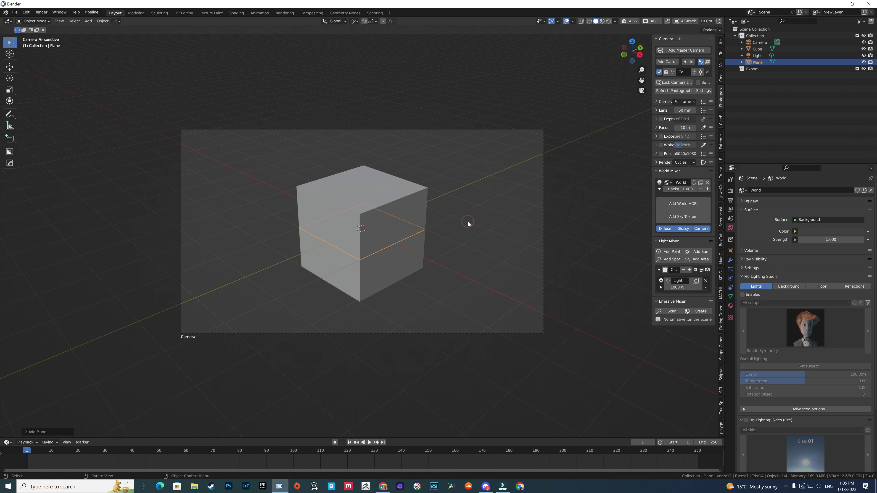
pyautogui.write('s10')
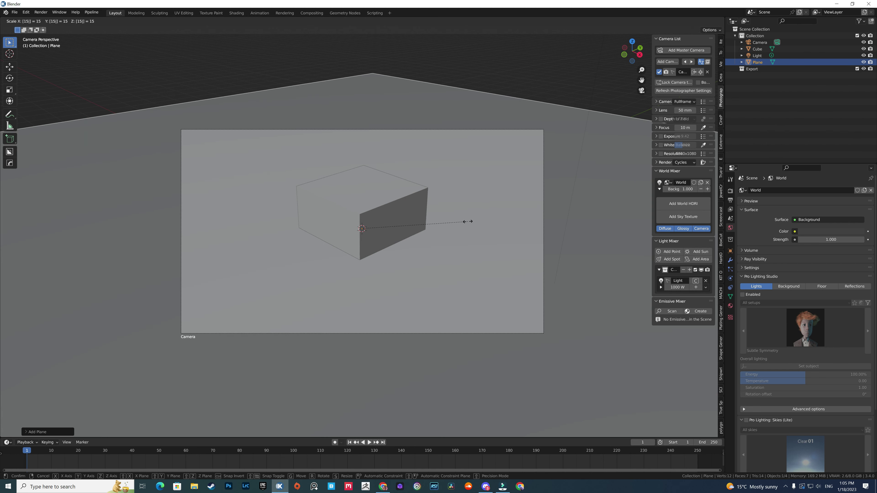
pyautogui.press('Return')
pyautogui.press('g')
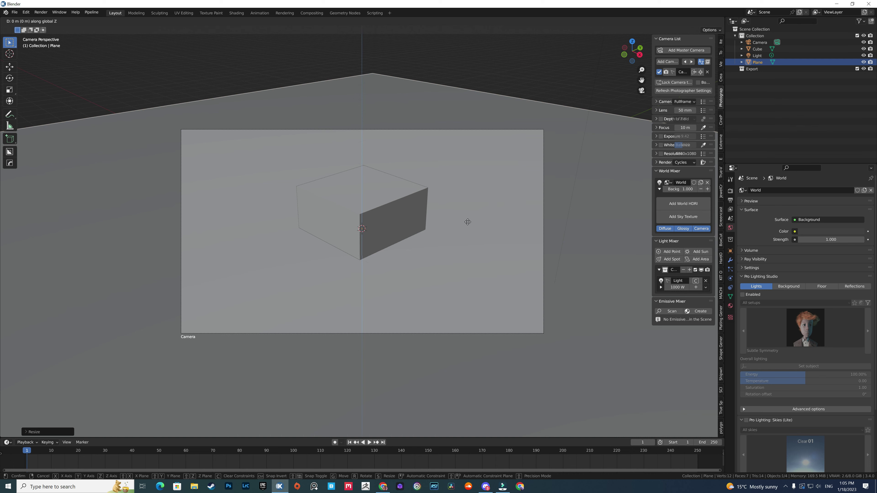
pyautogui.press('z')
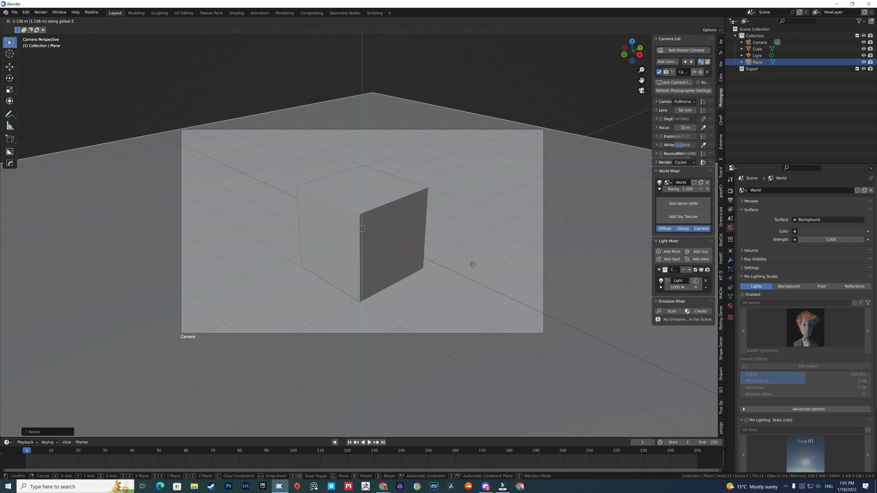
pyautogui.click(474, 259)
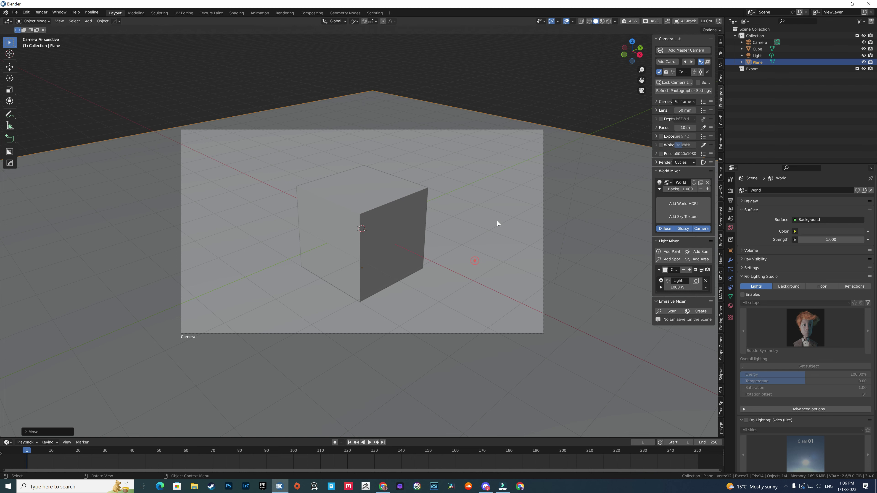
pyautogui.click(609, 22)
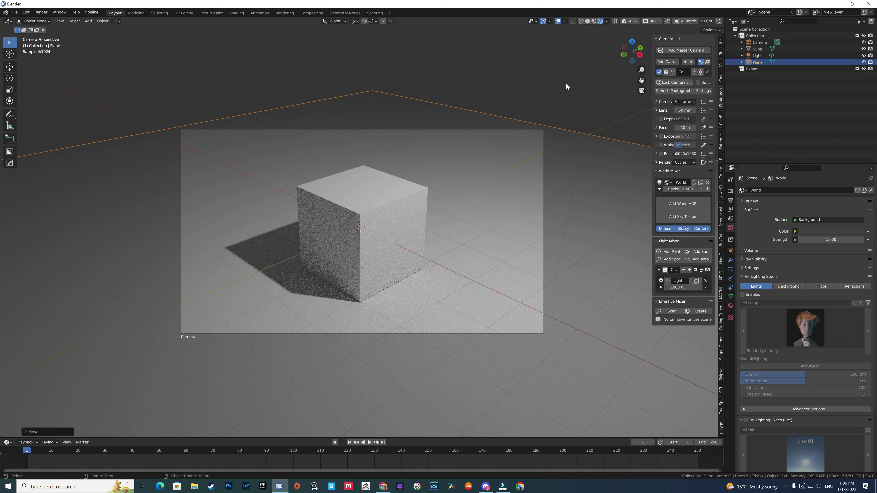
pyautogui.click(400, 196)
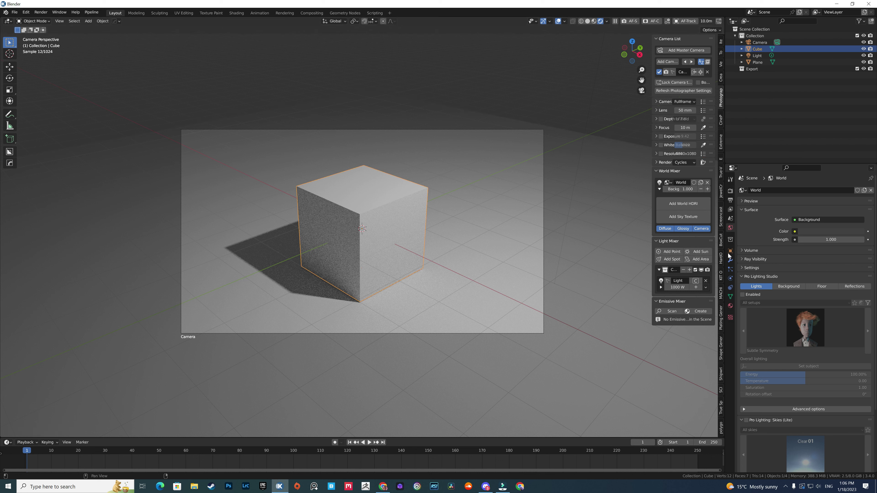
# Enable Pro Lighting Studio, make the world black and remove the original light.
pyautogui.click(742, 294)
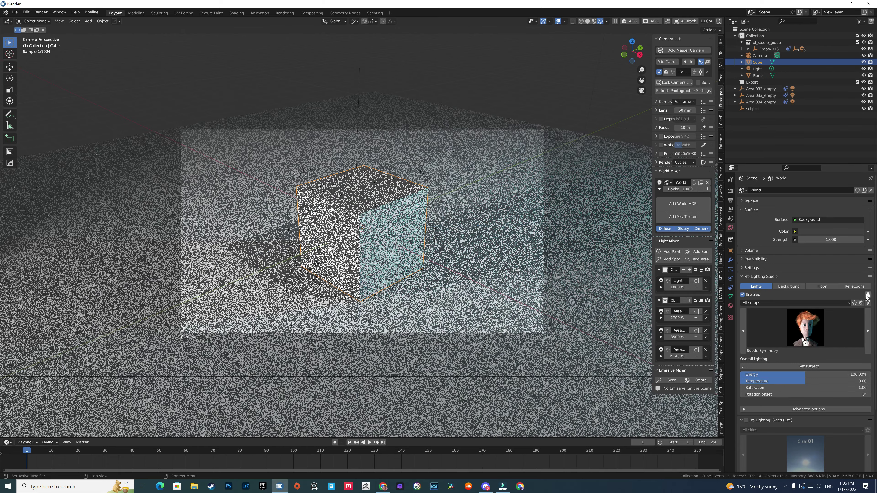
pyautogui.click(867, 294)
pyautogui.click(865, 295)
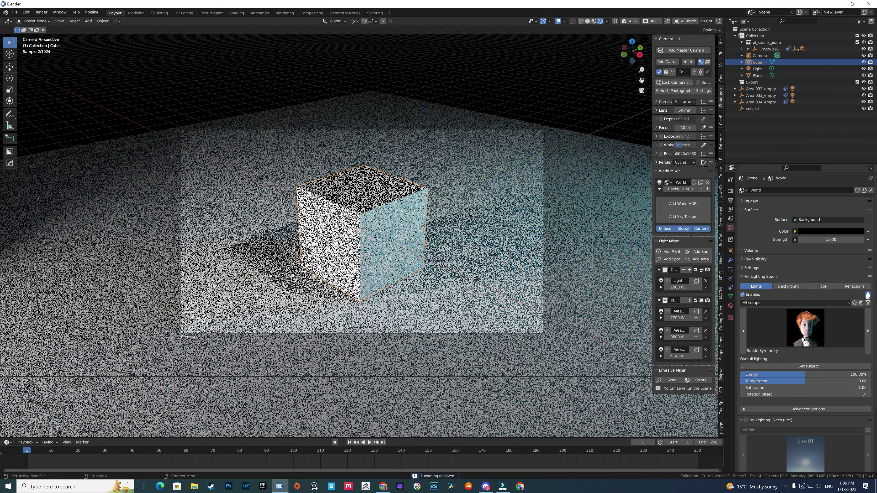
pyautogui.click(860, 299)
pyautogui.click(859, 296)
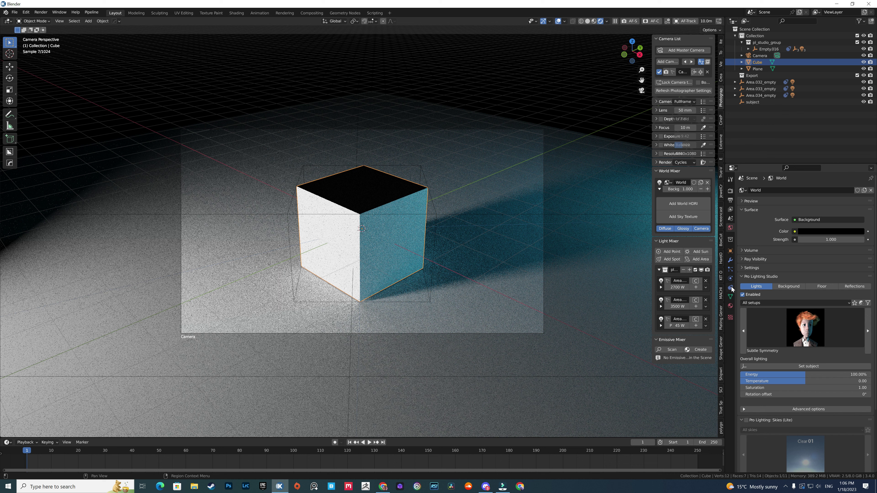
# Set the cube's material Base Color to blue.
pyautogui.click(731, 306)
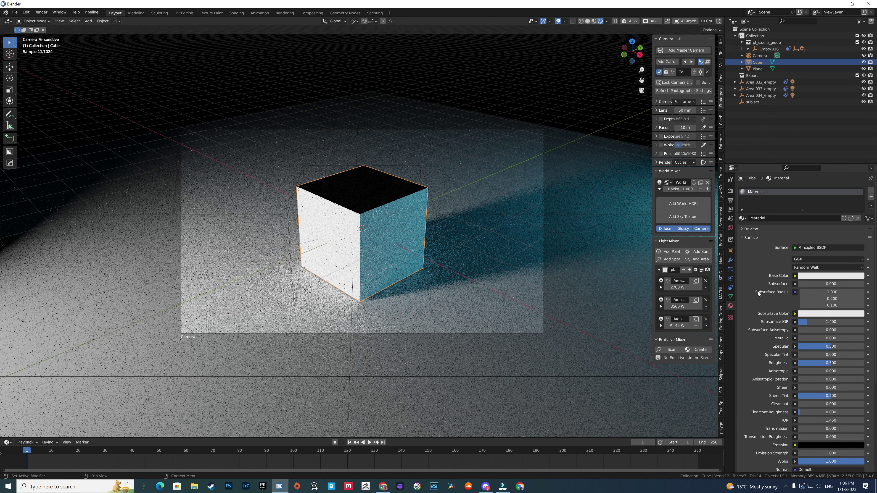
pyautogui.click(814, 275)
pyautogui.click(844, 188)
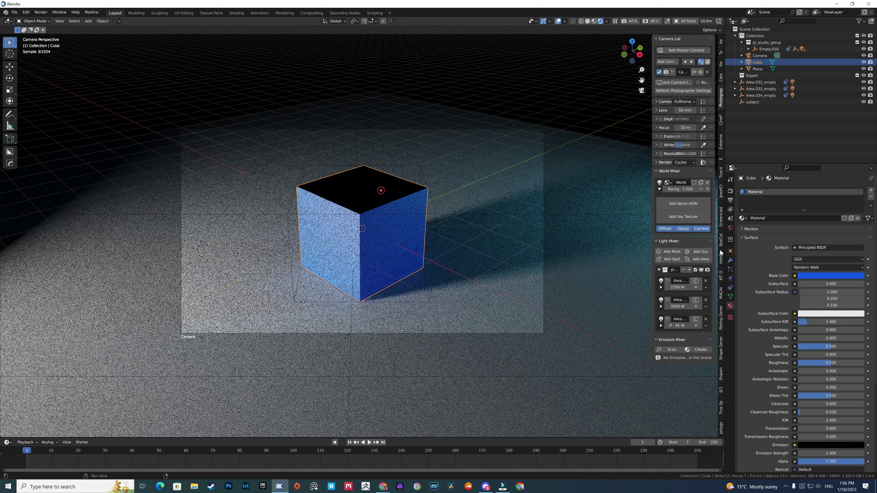
pyautogui.click(730, 228)
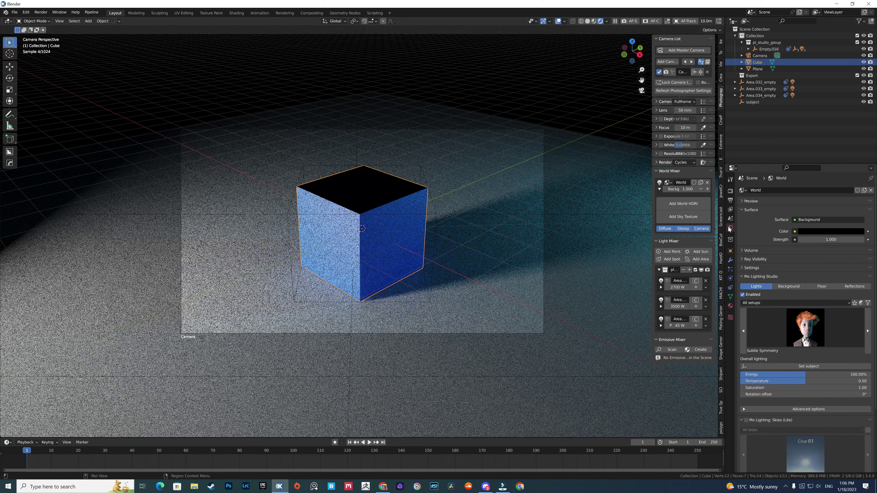
# Pick the Object setups category, try Monumental Glow and Soft Box, then apply Sun accent.
pyautogui.click(762, 304)
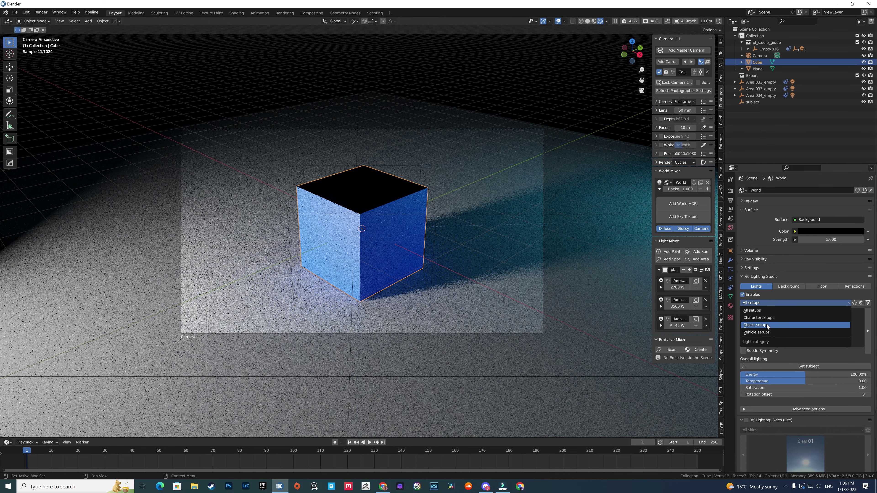
pyautogui.click(760, 325)
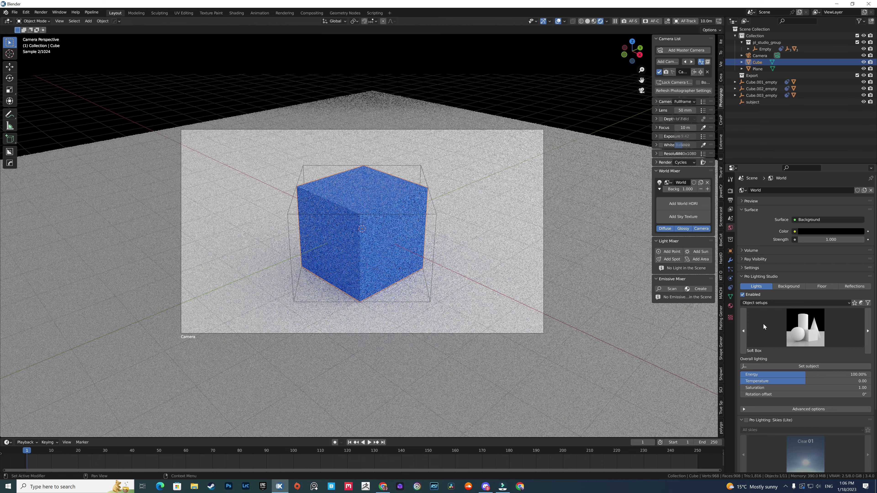
pyautogui.click(807, 326)
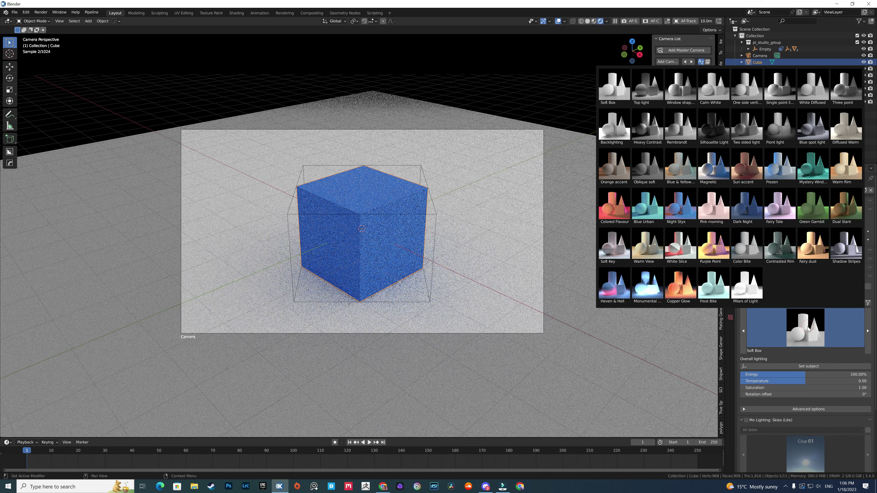
pyautogui.click(645, 285)
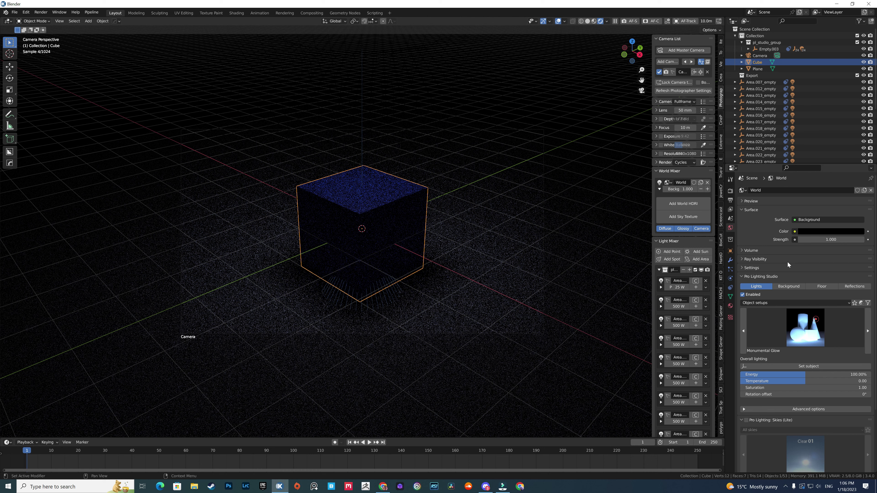
pyautogui.click(815, 320)
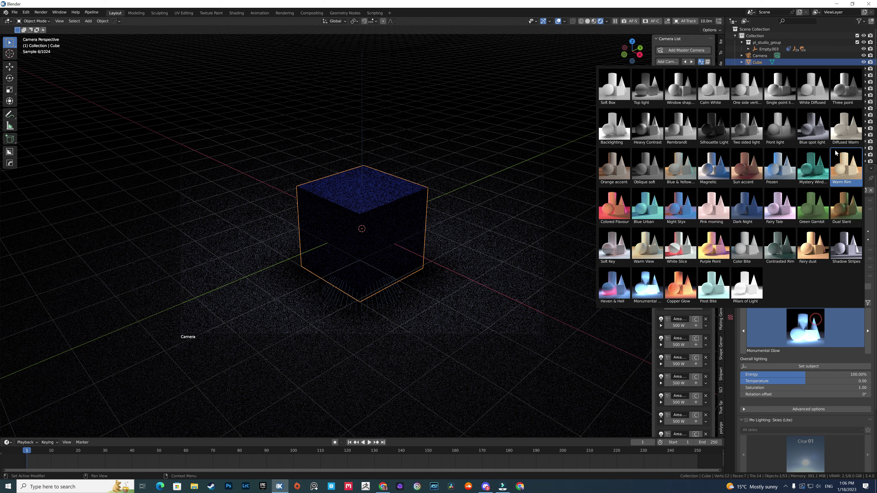
pyautogui.click(613, 92)
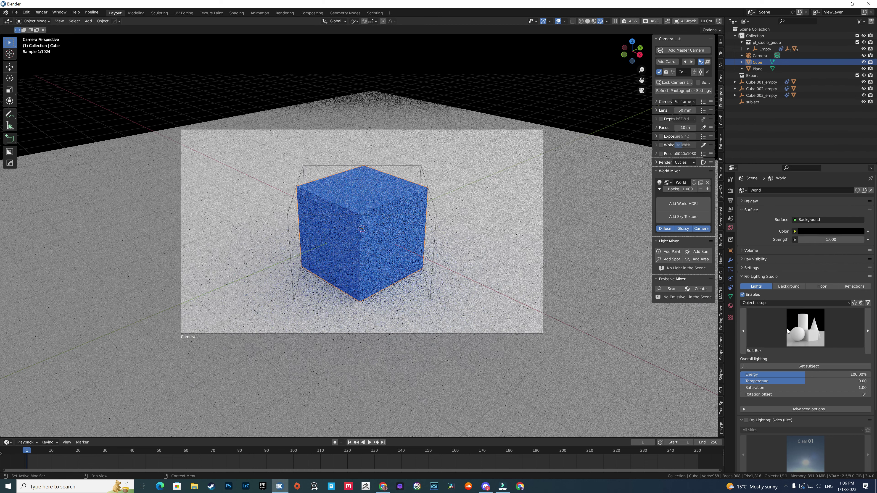
pyautogui.click(791, 321)
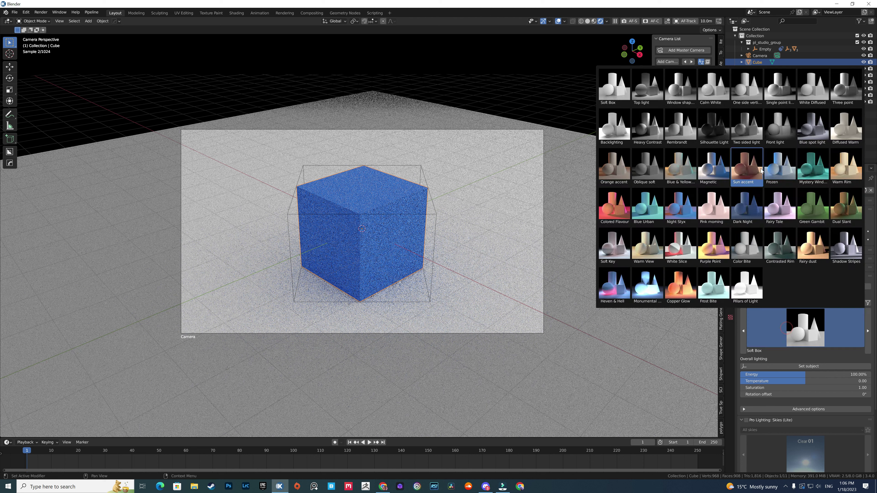
pyautogui.click(743, 168)
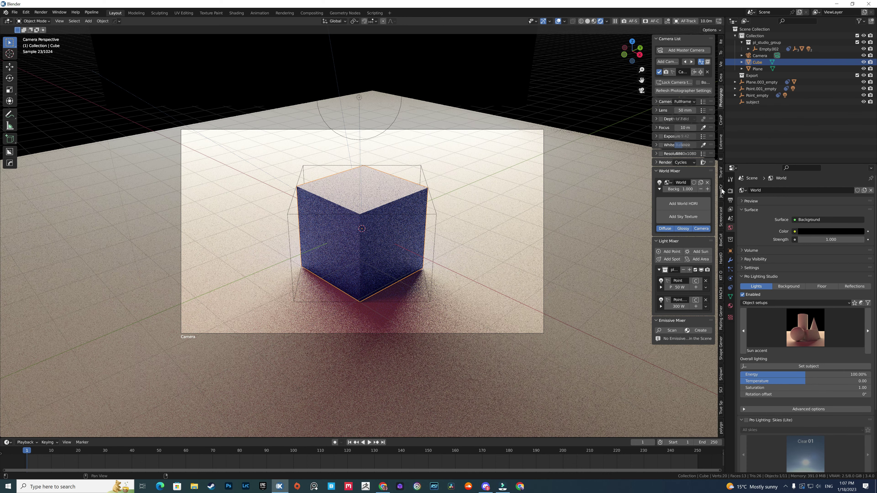
pyautogui.click(722, 189)
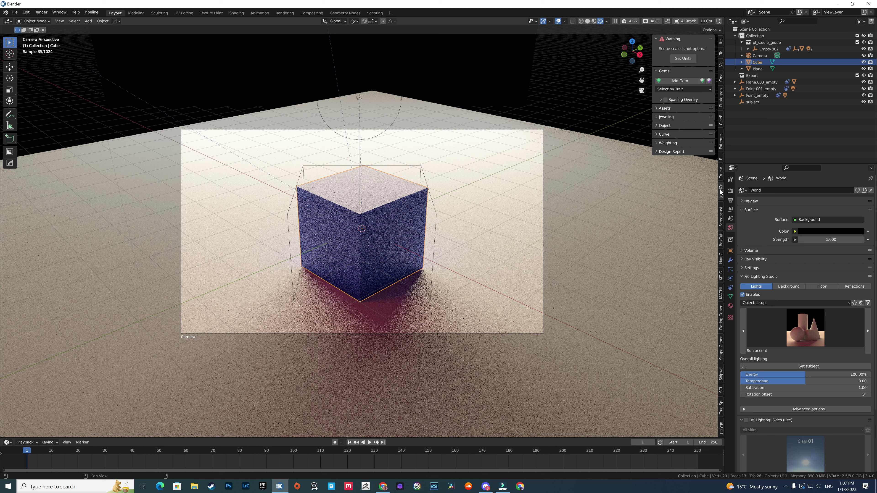
# Expand the JewelCraft Jewelling and Assets panels.
pyautogui.click(655, 117)
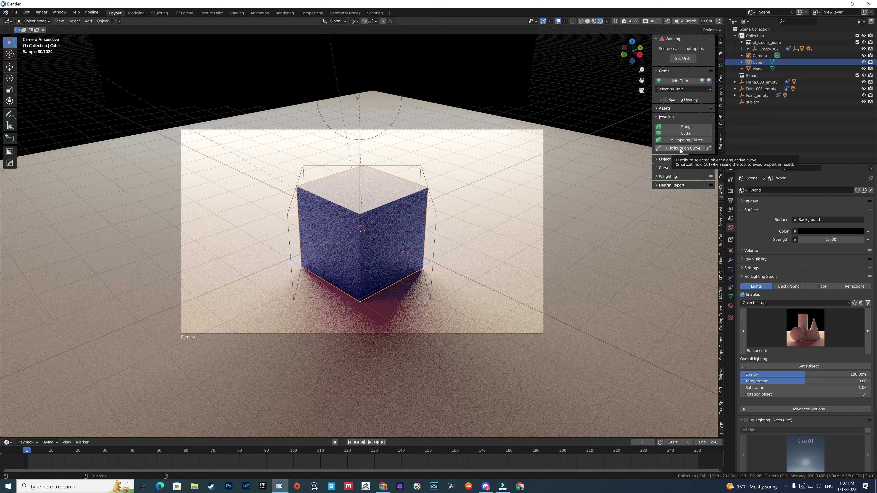
pyautogui.click(656, 108)
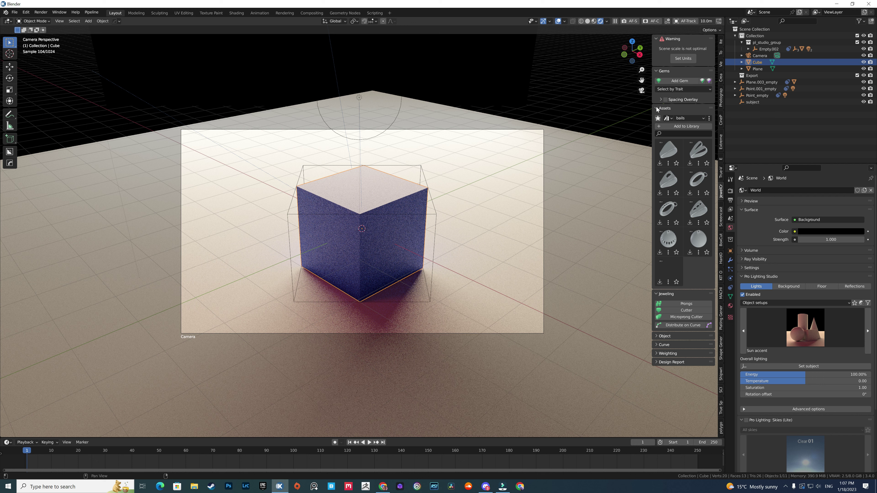
# Switch the JewelCraft asset library to the 'mountings' category.
pyautogui.click(685, 118)
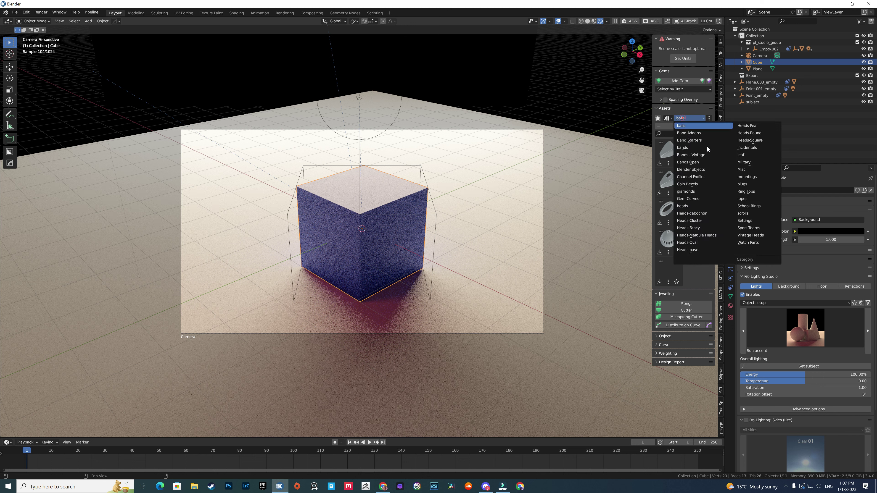
pyautogui.click(724, 176)
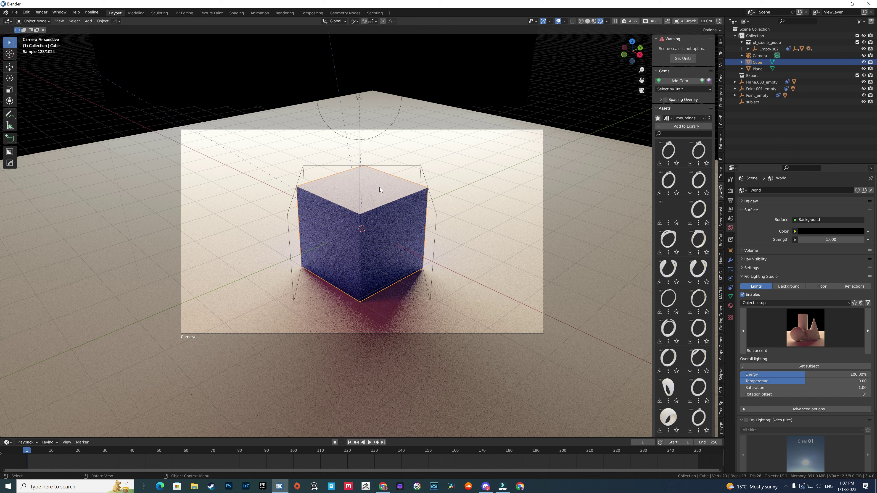
# Delete the cube, import the 3stonemount4 ring and apply the Three point lighting setup.
pyautogui.press('Delete')
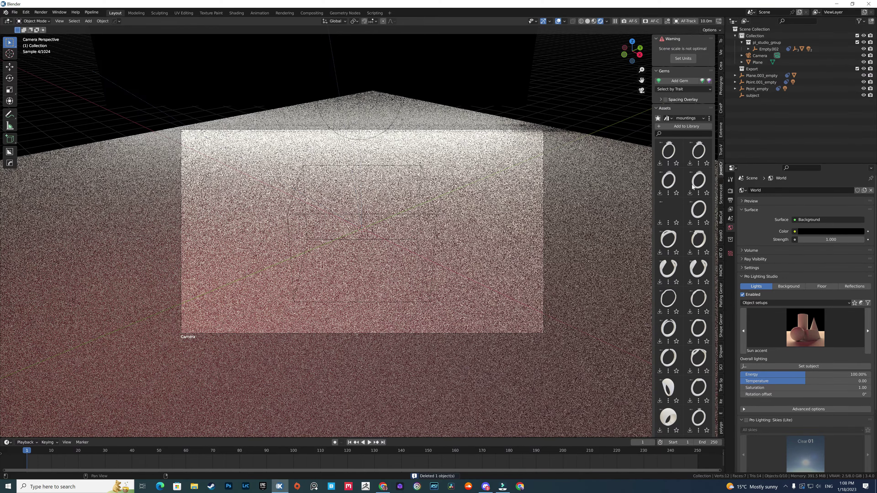
pyautogui.click(688, 193)
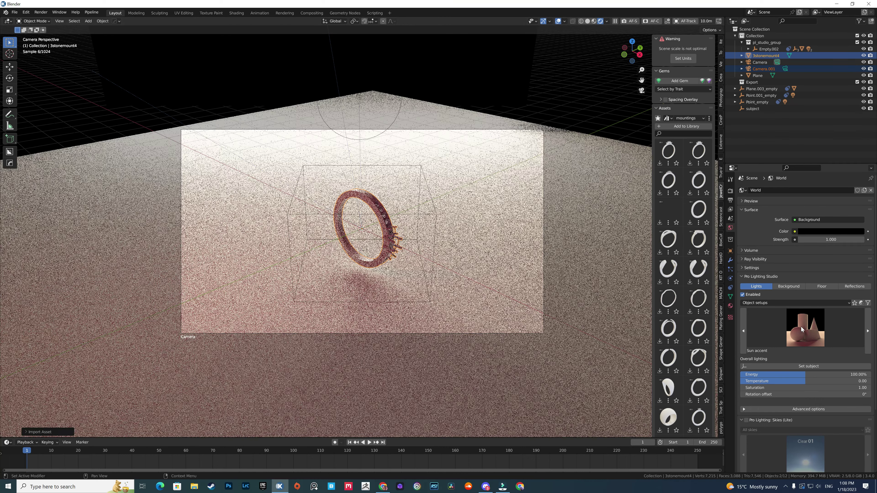
pyautogui.click(800, 327)
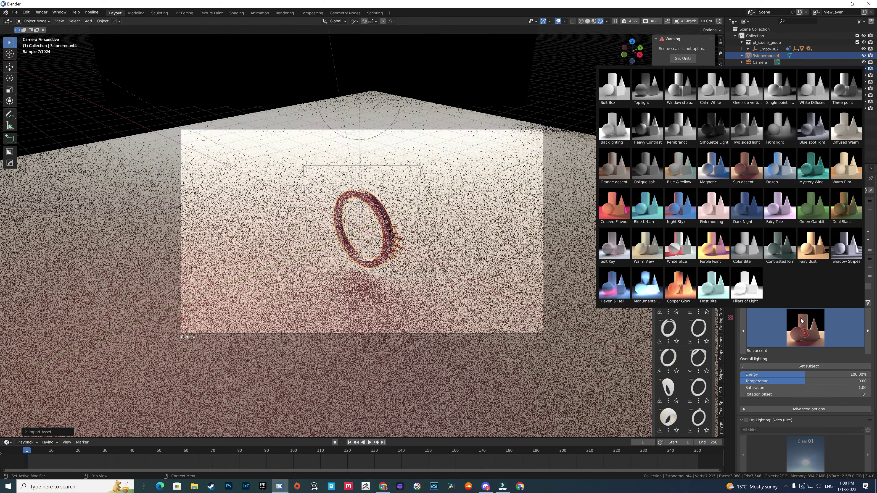
pyautogui.click(840, 89)
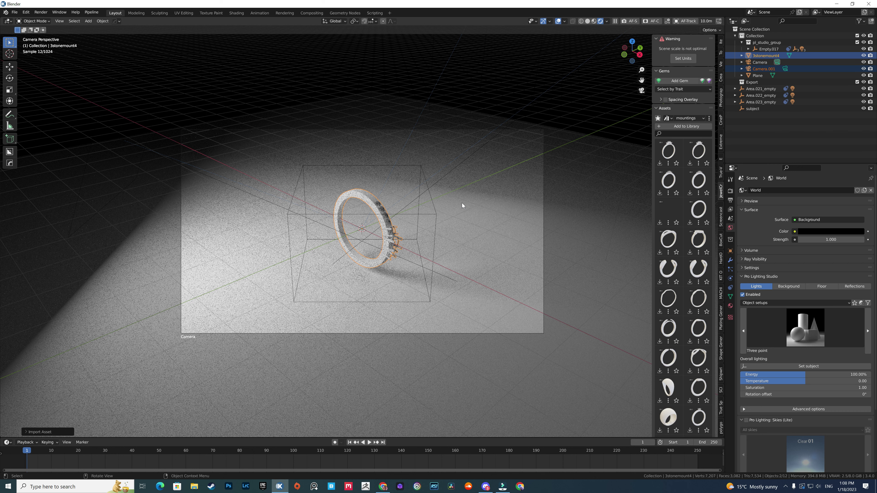
pyautogui.click(374, 207)
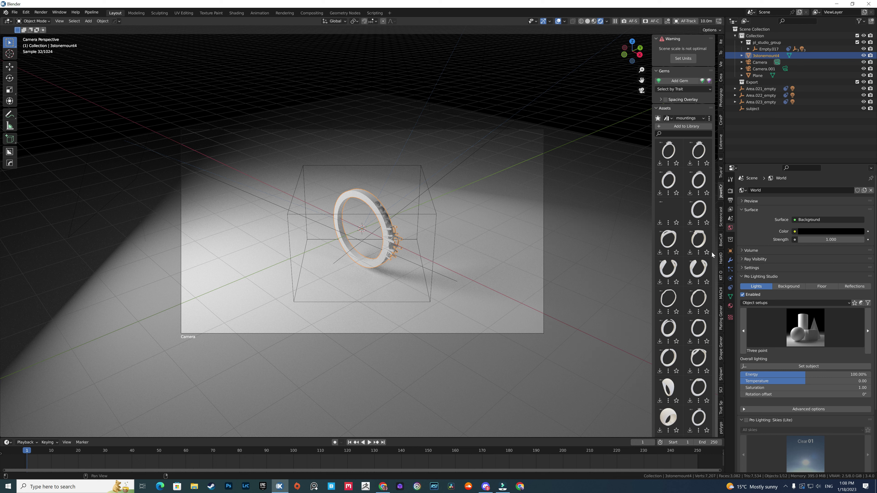
# Turn the timeline into a taller Asset Browser showing the Materials library's Materials catalog.
pyautogui.click(11, 443)
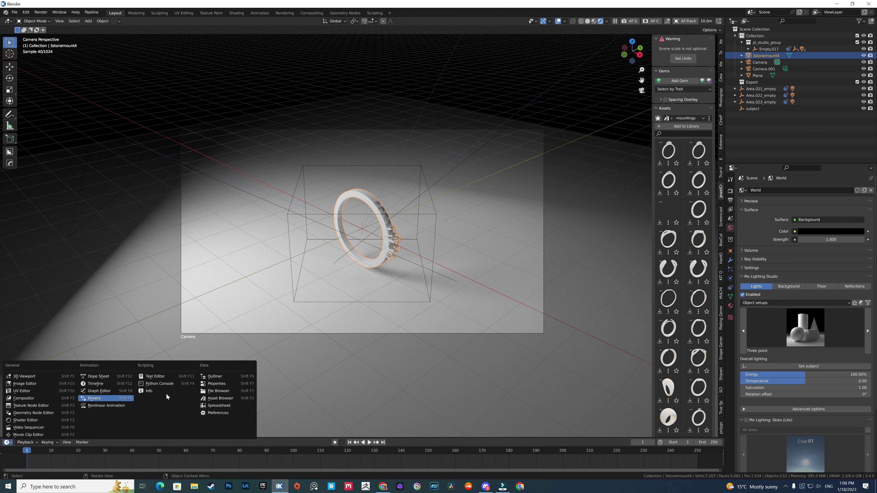
pyautogui.click(221, 398)
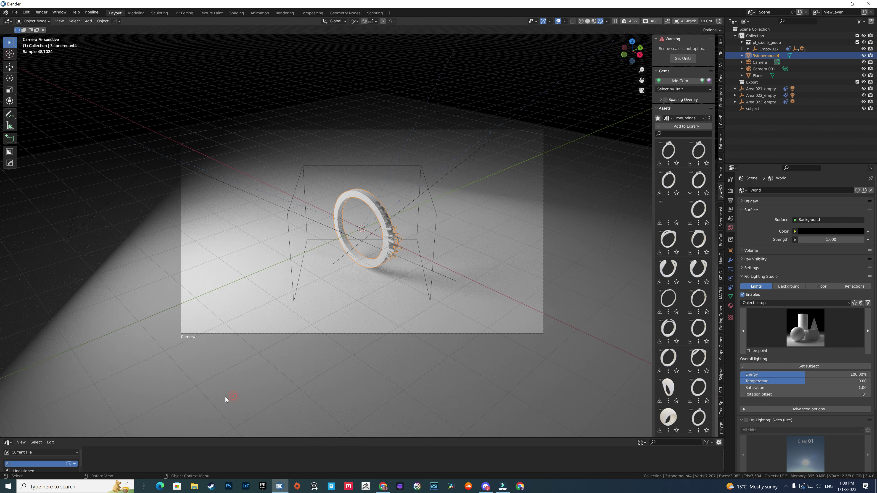
pyautogui.moveTo(121, 438); pyautogui.dragTo(119, 357)
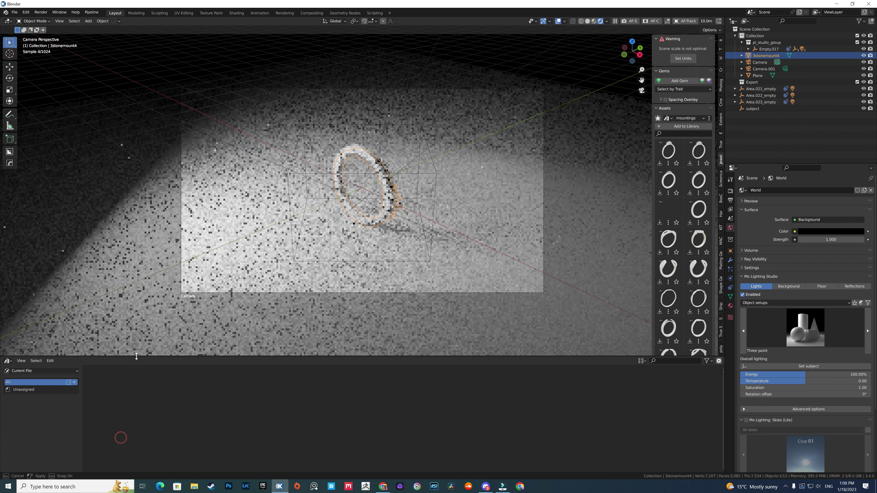
pyautogui.click(36, 373)
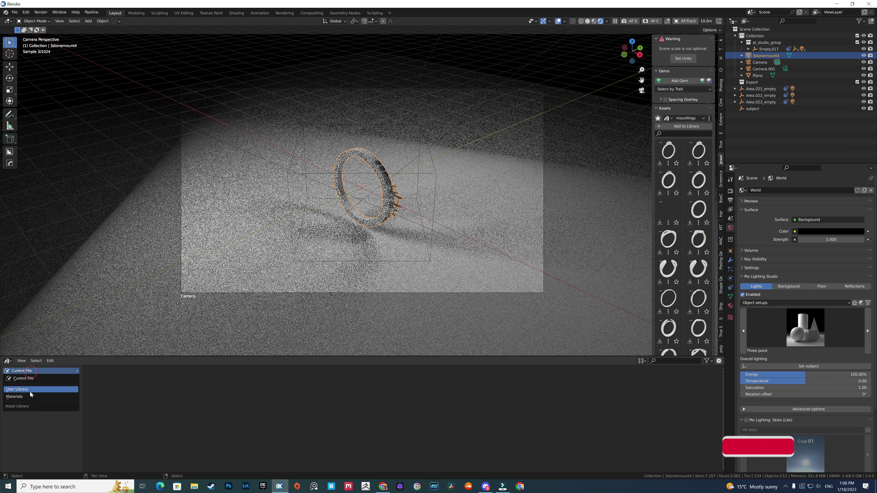
pyautogui.click(29, 397)
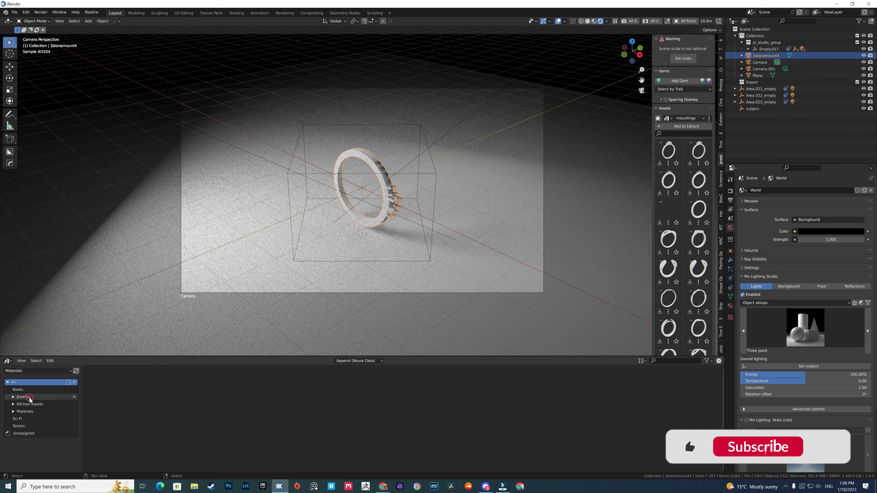
pyautogui.click(18, 398)
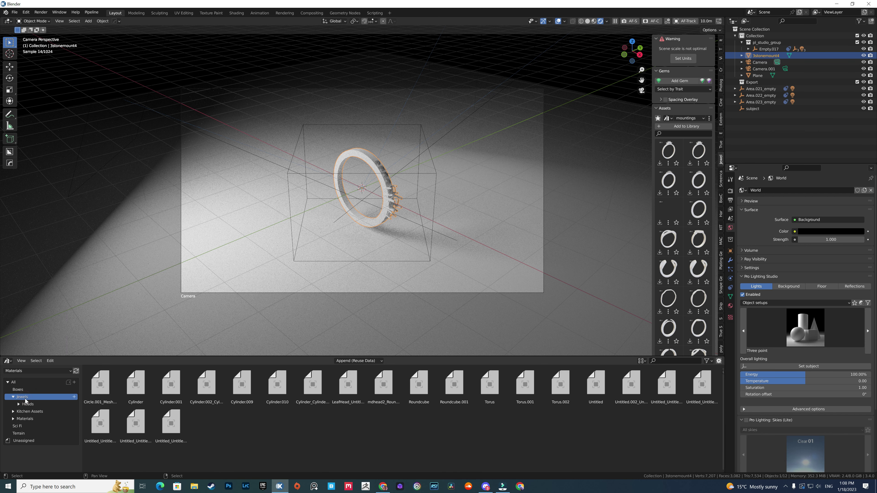
pyautogui.click(17, 399)
pyautogui.click(21, 420)
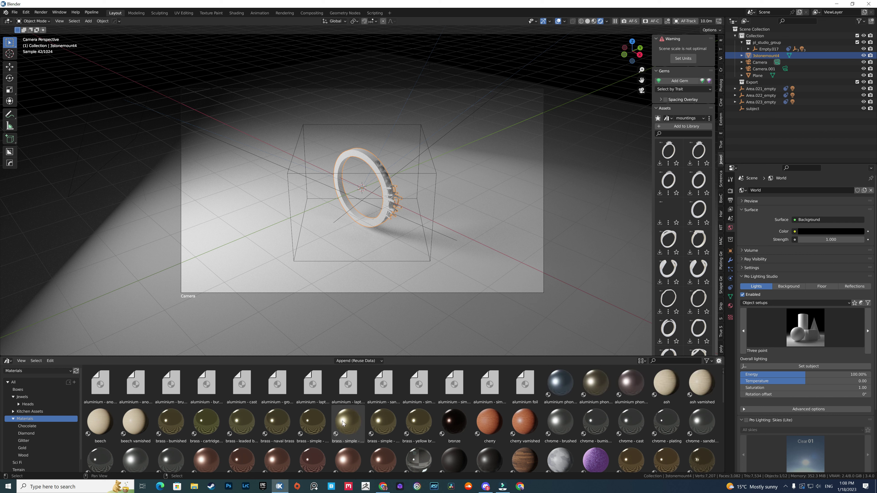
# Apply 'brass - simple - matte' to the ring and the Glitter material to the floor plane.
pyautogui.moveTo(343, 423); pyautogui.dragTo(367, 162)
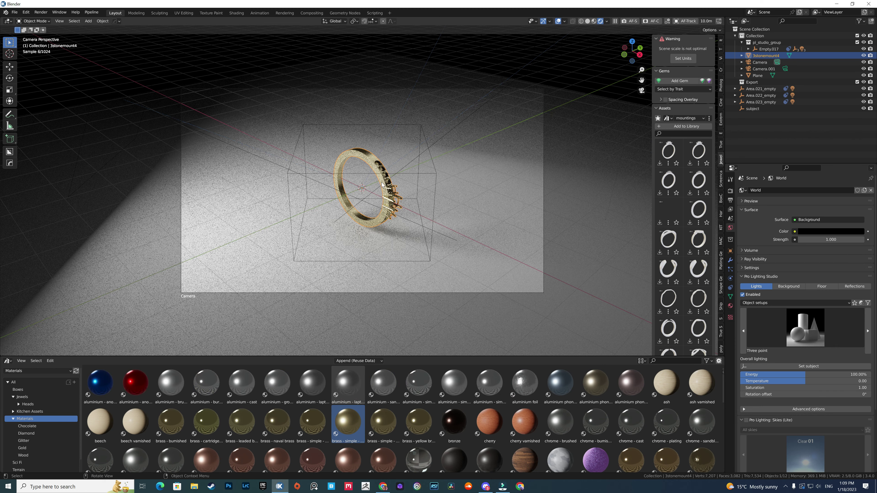
pyautogui.scroll(-1, 595, 446)
pyautogui.moveTo(594, 449); pyautogui.dragTo(365, 186)
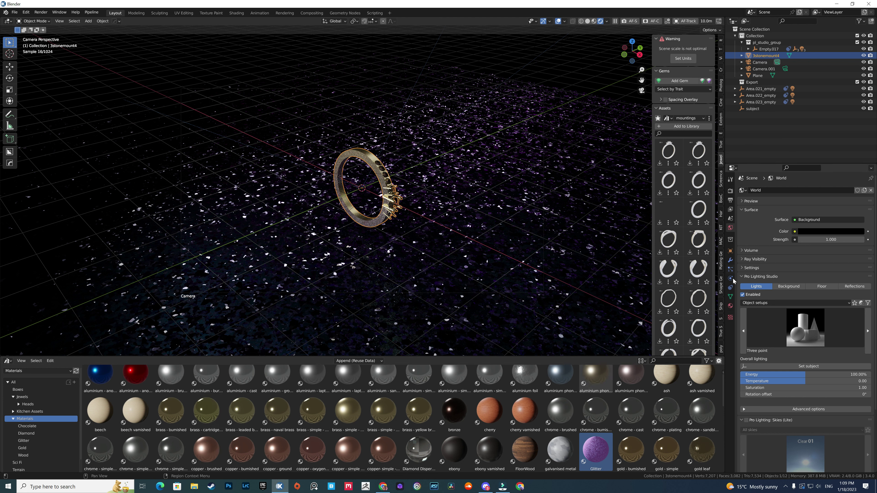
# Show the Material Properties for the ring's 'brass - simple - matte' material.
pyautogui.click(730, 308)
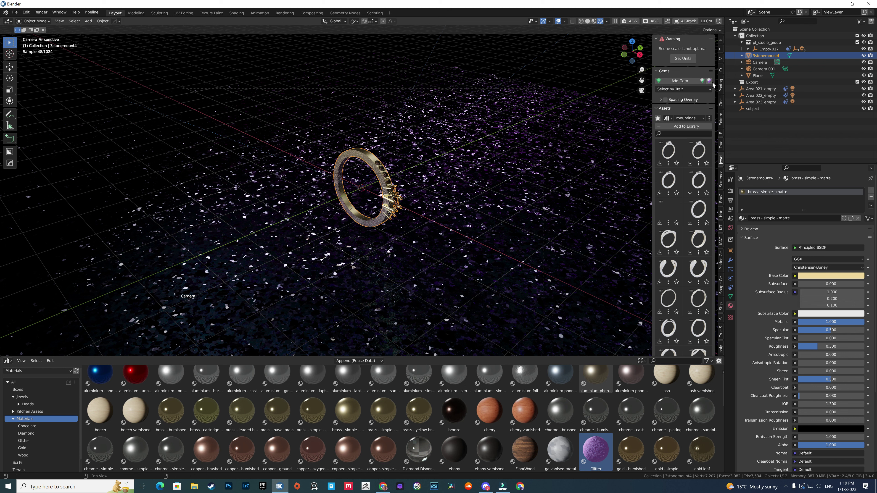
# Show the Photographer sidebar panel with its camera list, world mixer and light mixer.
pyautogui.click(721, 87)
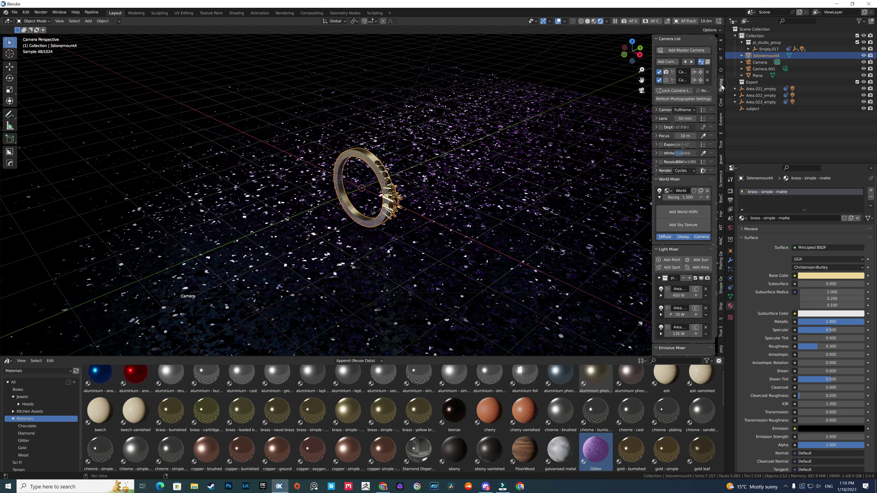